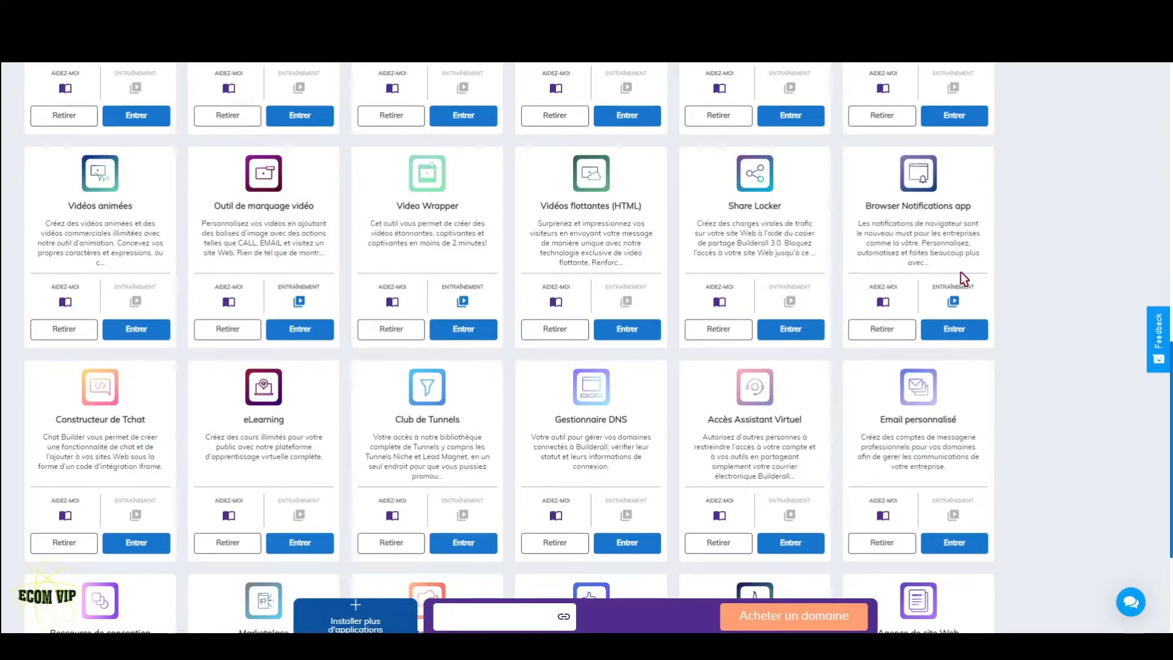
- Open the Template Agency V2 site for modification in the Constructeur de Site app
scroll(961, 329, up, 10)
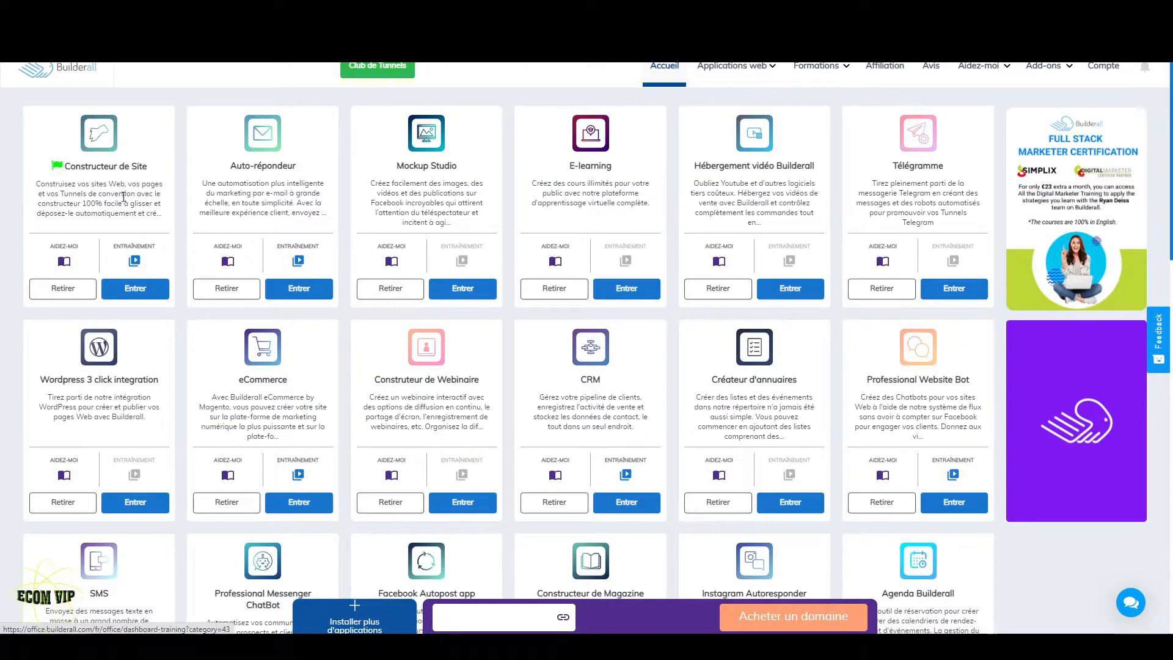
click(133, 298)
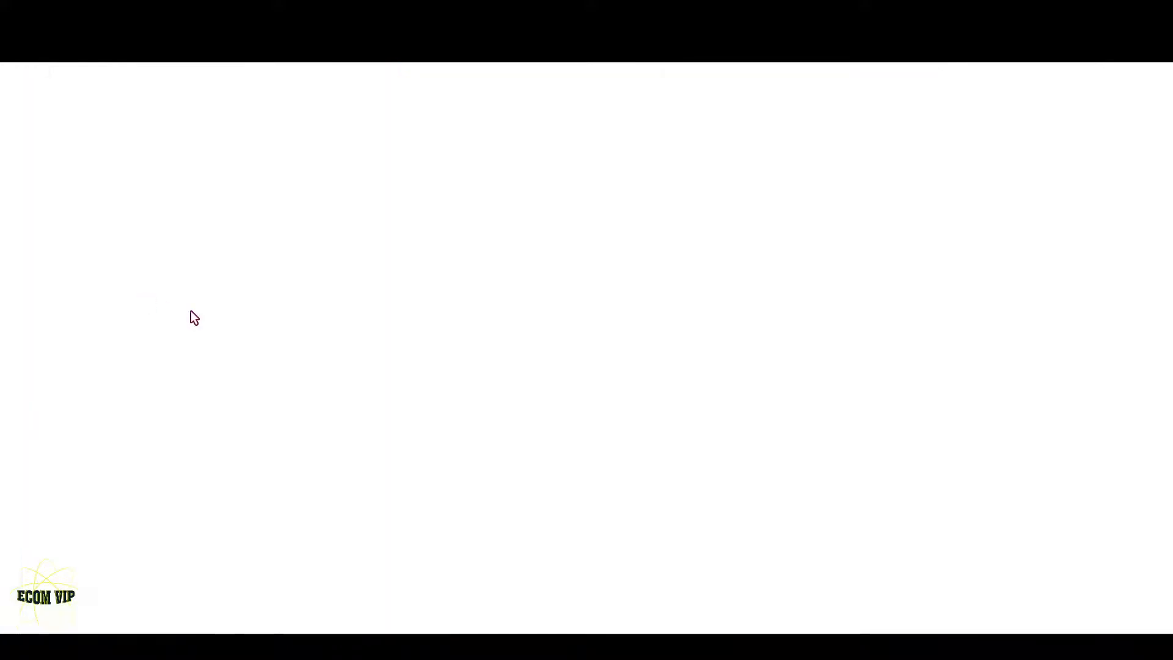
mouse_move(628, 343)
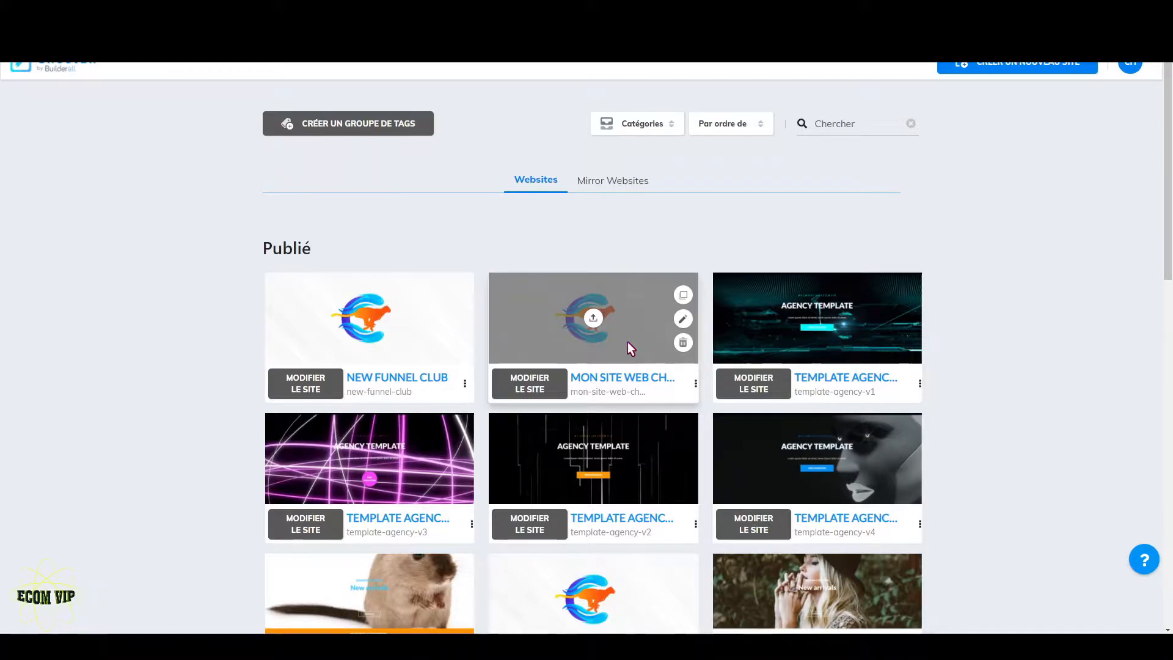
scroll(629, 348, down, 2)
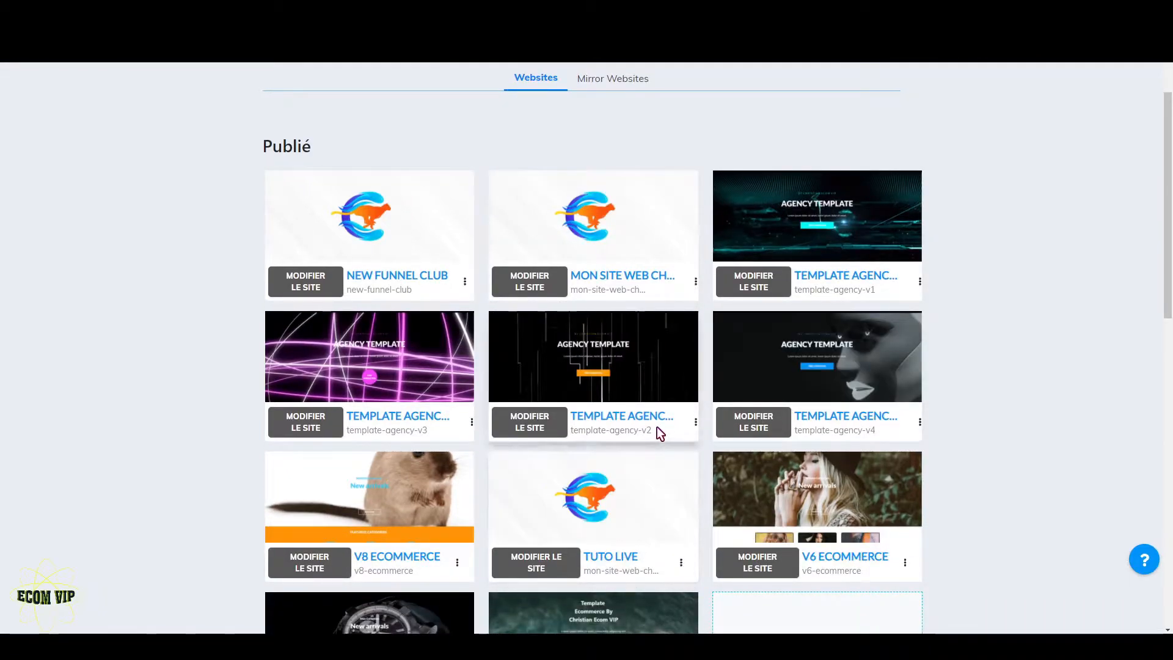
click(516, 426)
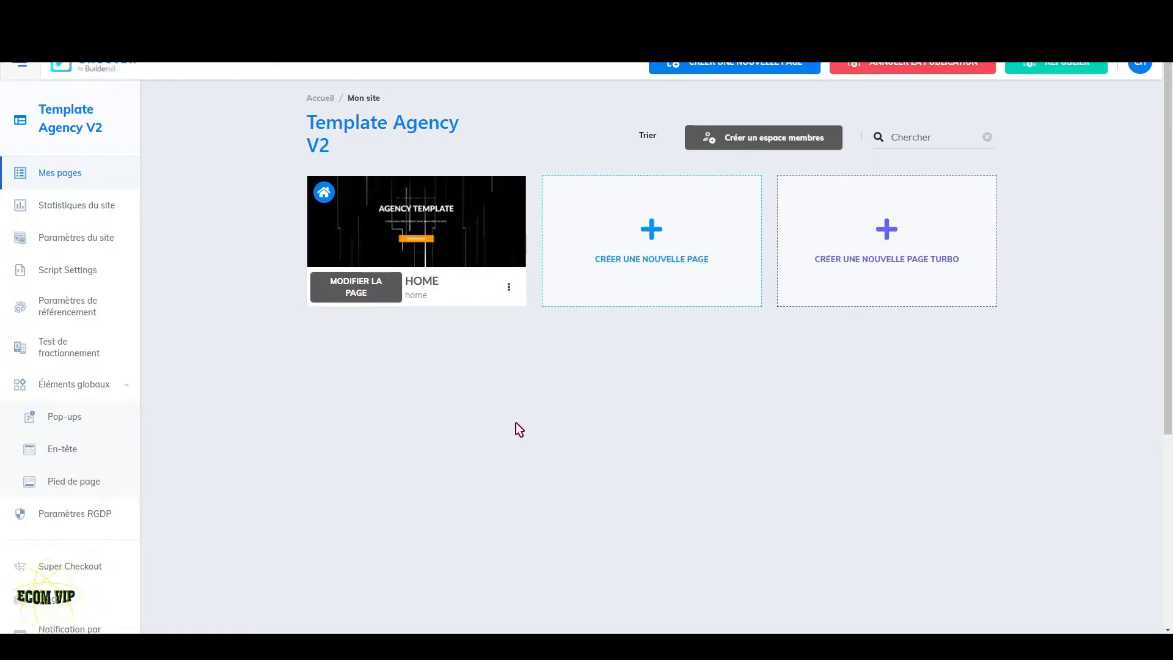
- Activate browser notifications for the site, with the notification pop-up set to open when the site loads
scroll(107, 419, down, 3)
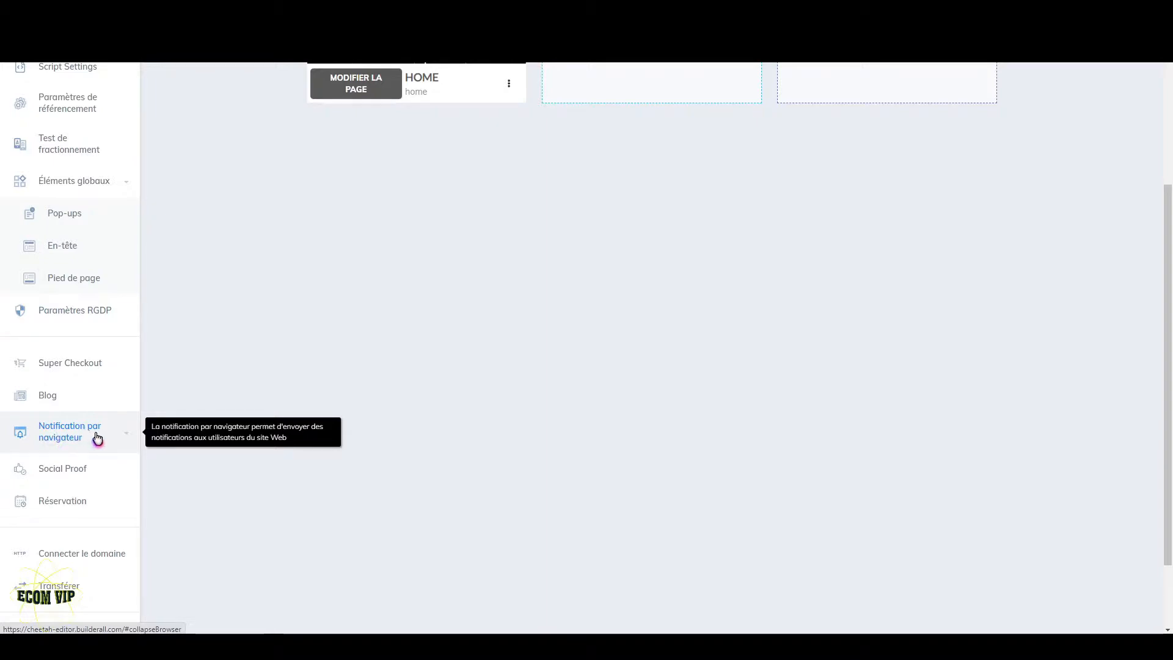
click(97, 438)
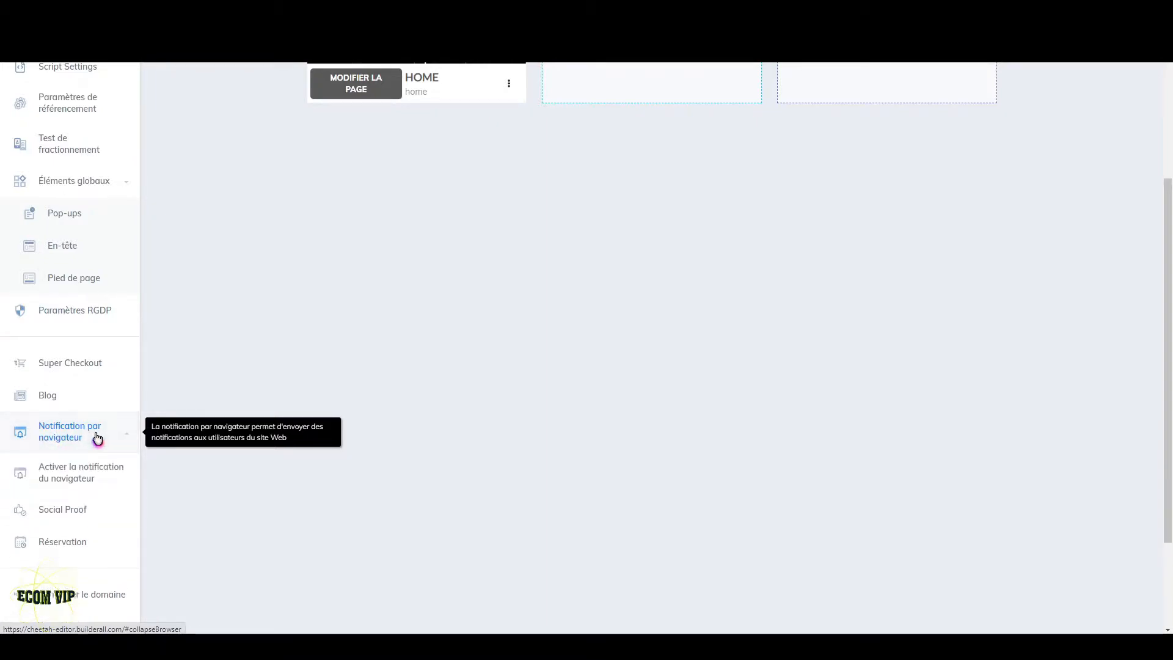
click(71, 484)
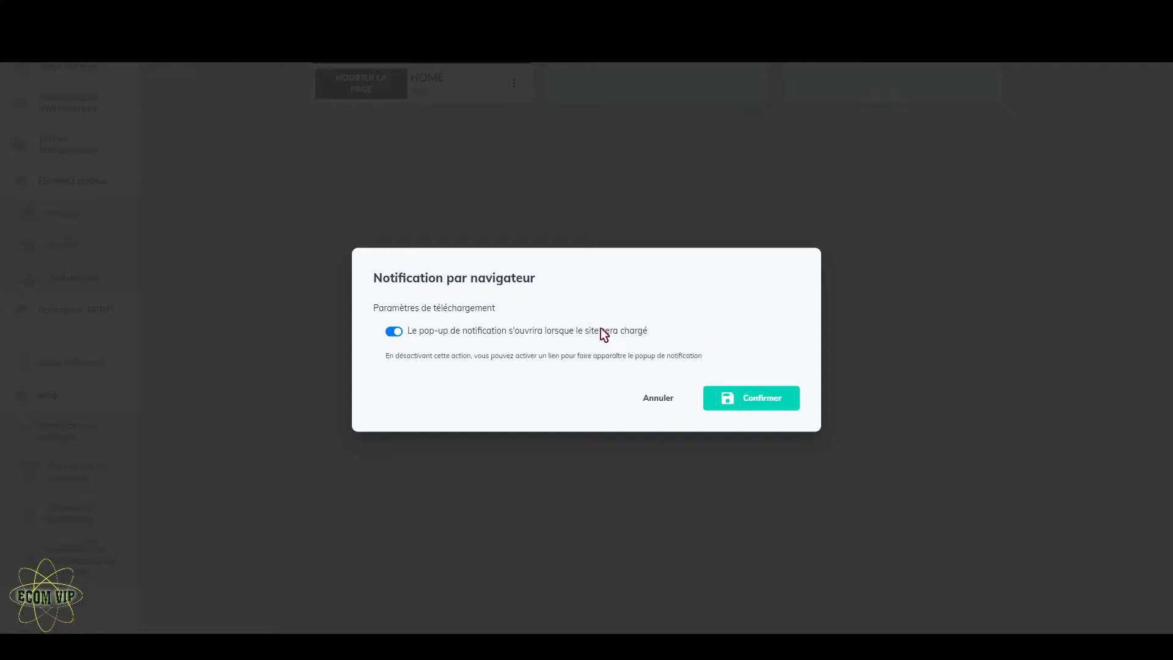
click(756, 405)
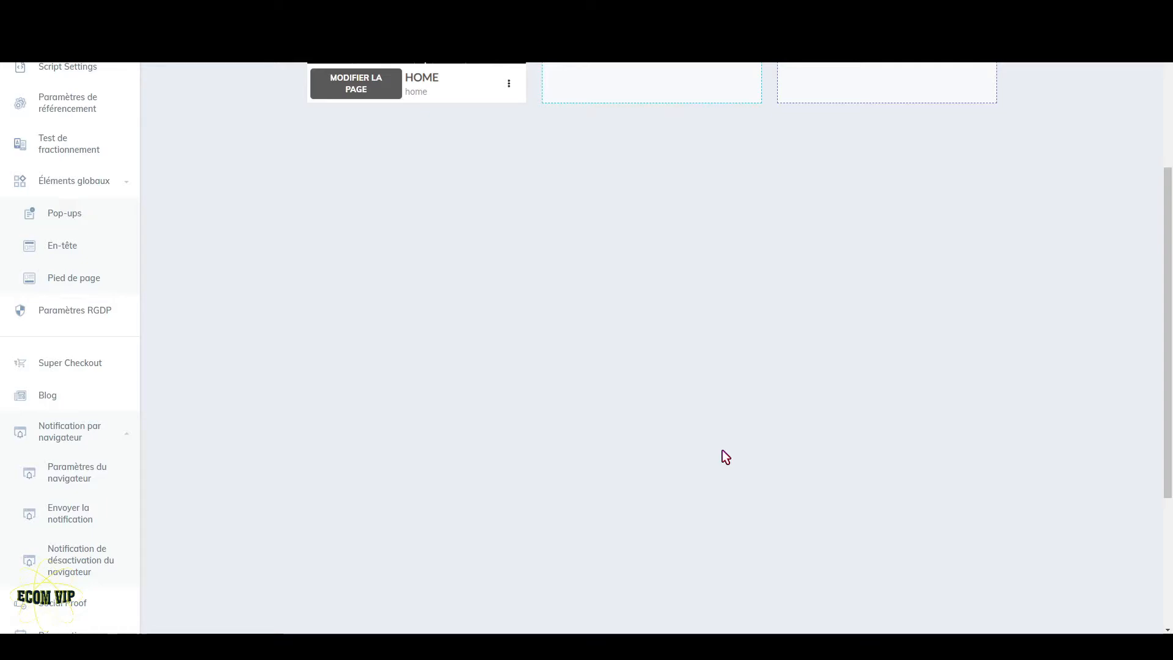
- Republish the Template Agency V2 site
scroll(723, 450, up, 4)
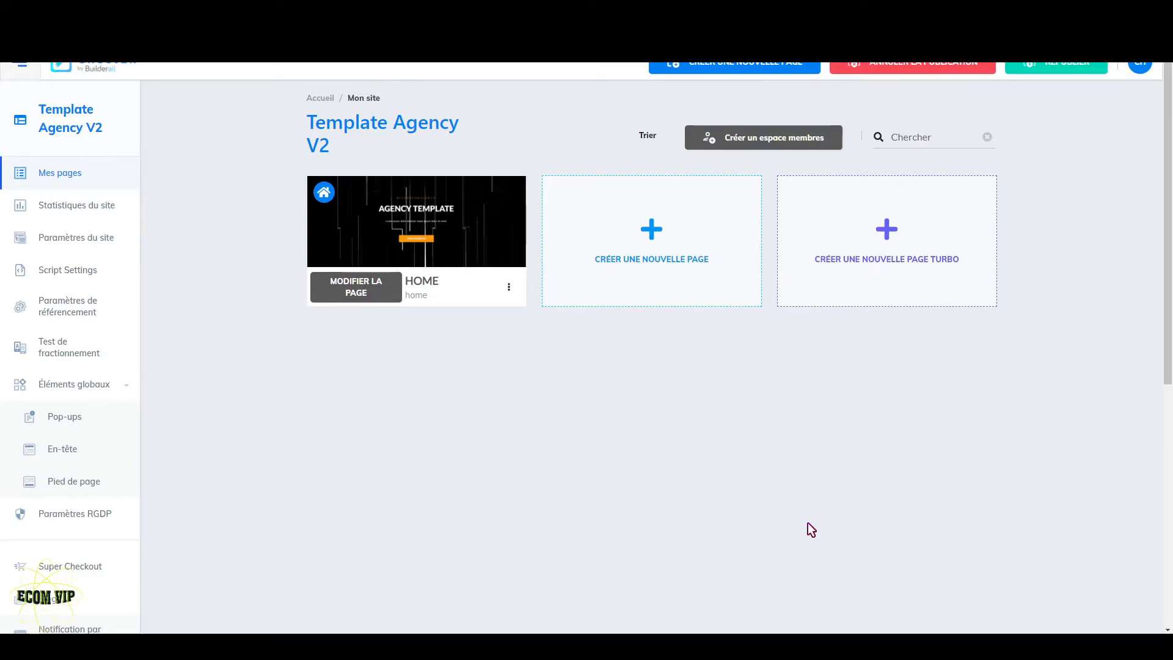
scroll(140, 509, down, 1)
scroll(140, 509, down, 3)
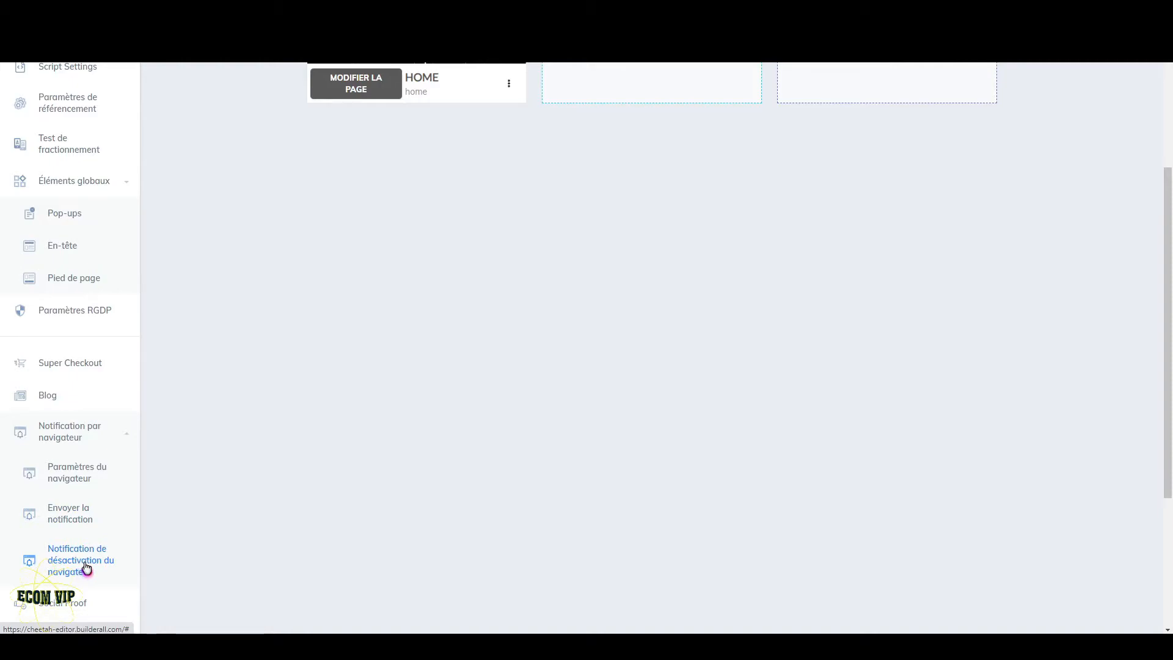
scroll(384, 503, up, 3)
click(1079, 72)
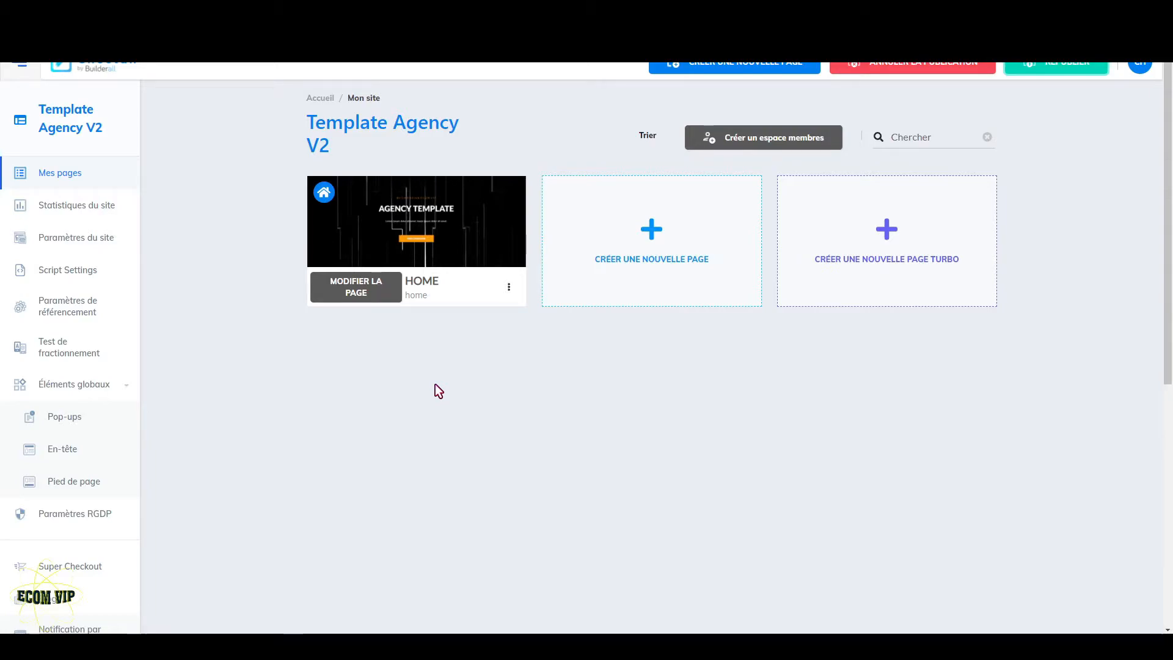
- View the live HOME page of the site and allow it to show browser notifications
click(508, 287)
click(452, 343)
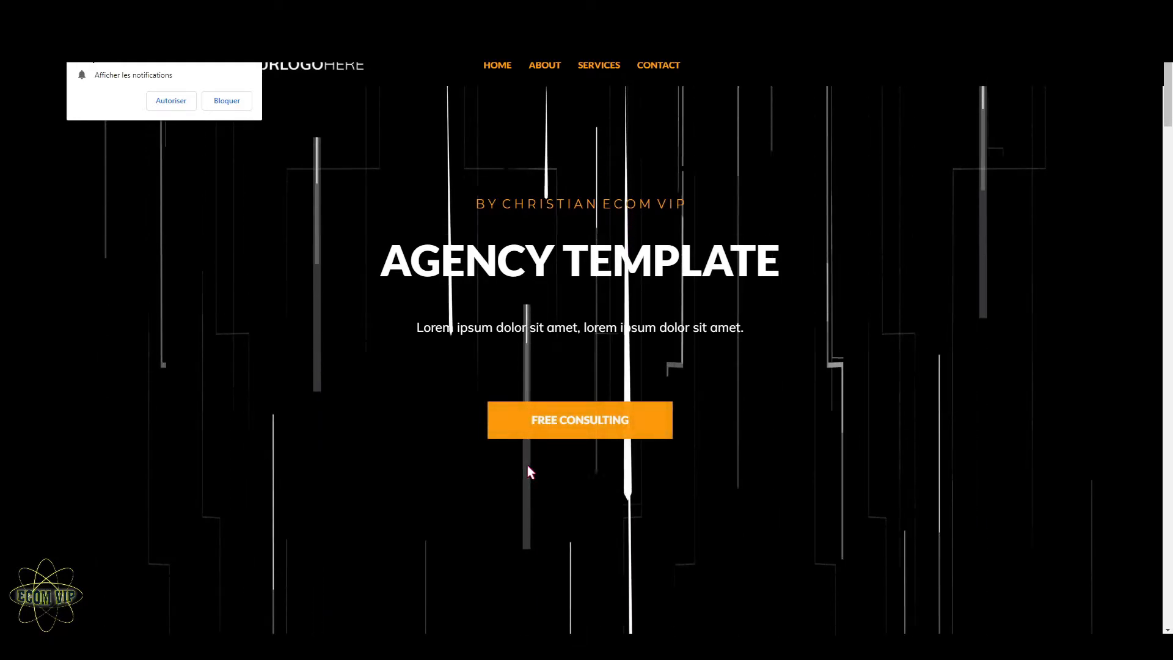
click(175, 101)
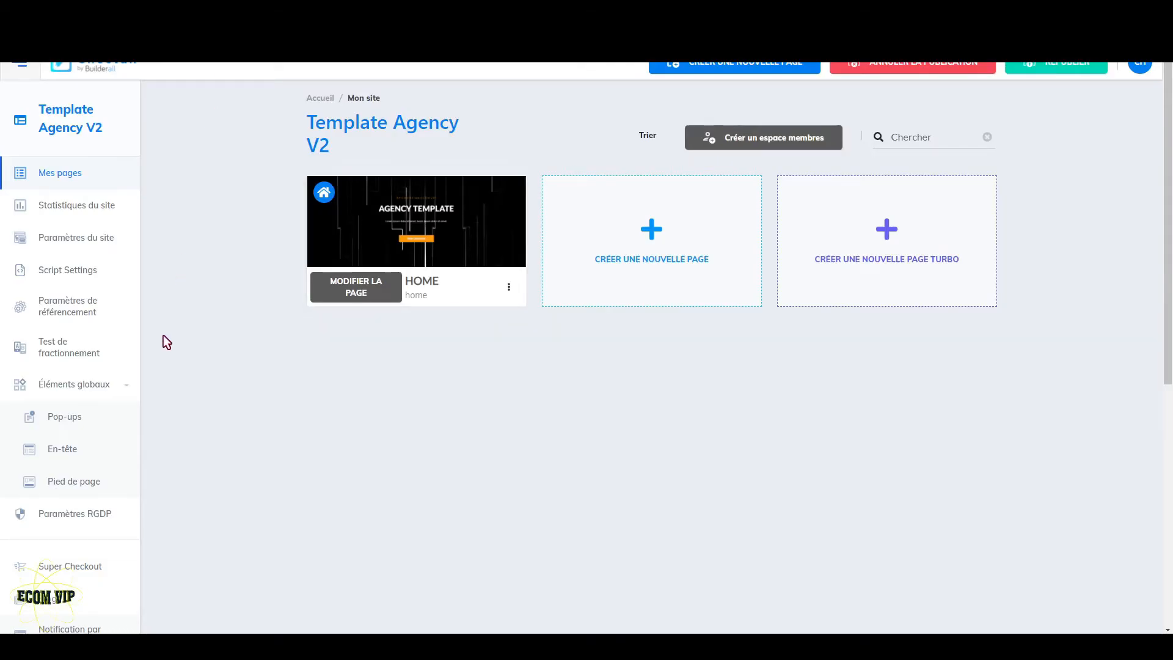
- Go back to the Builderall dashboard and open the Browser Notifications app
scroll(167, 430, down, 5)
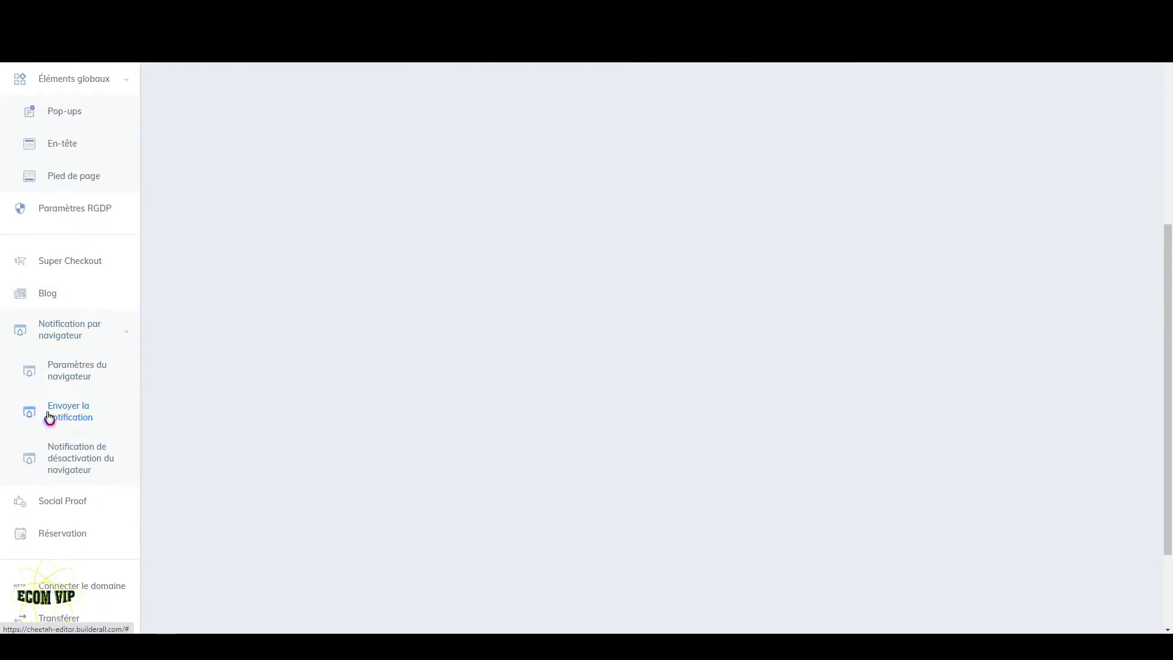
click(86, 416)
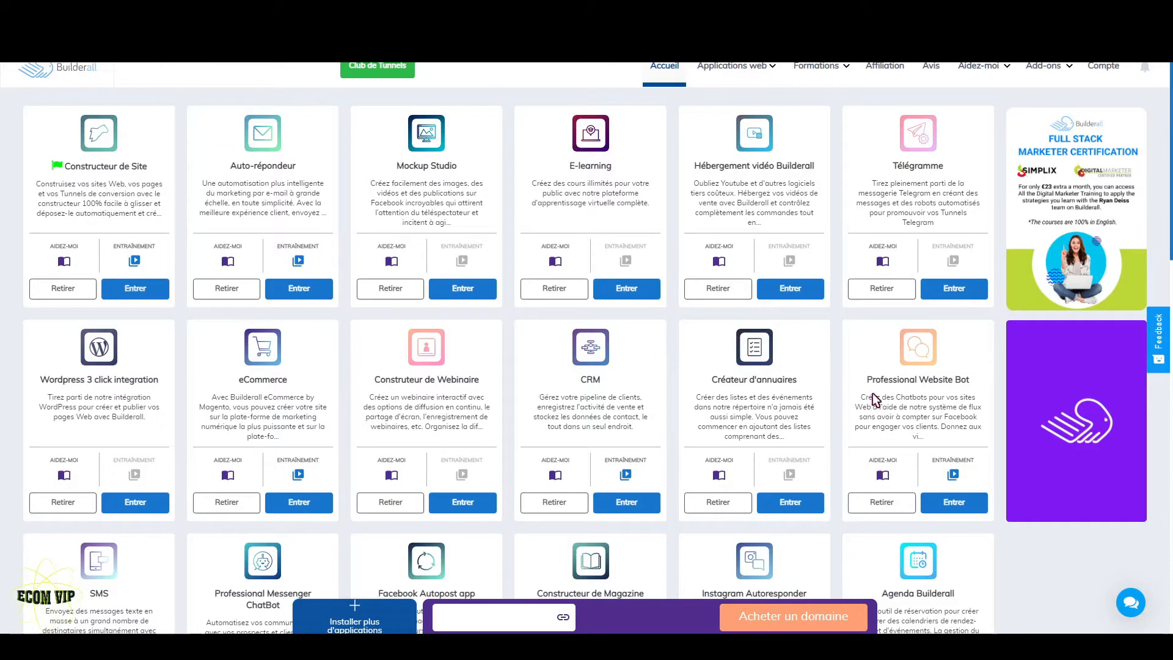
scroll(957, 409, down, 10)
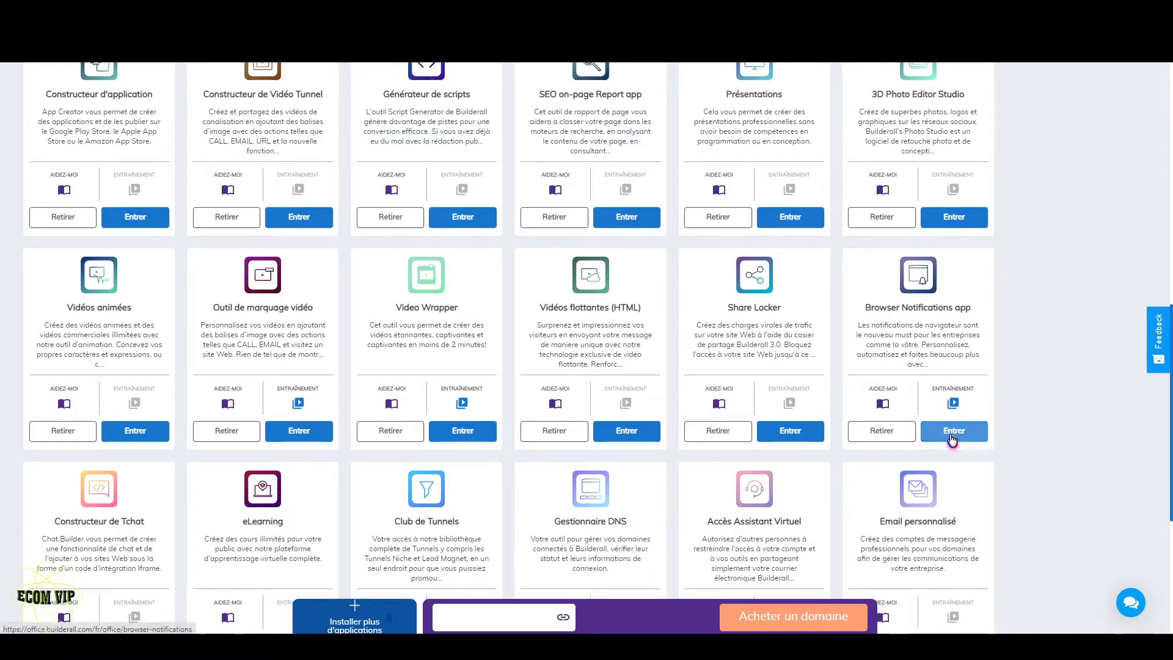
click(953, 432)
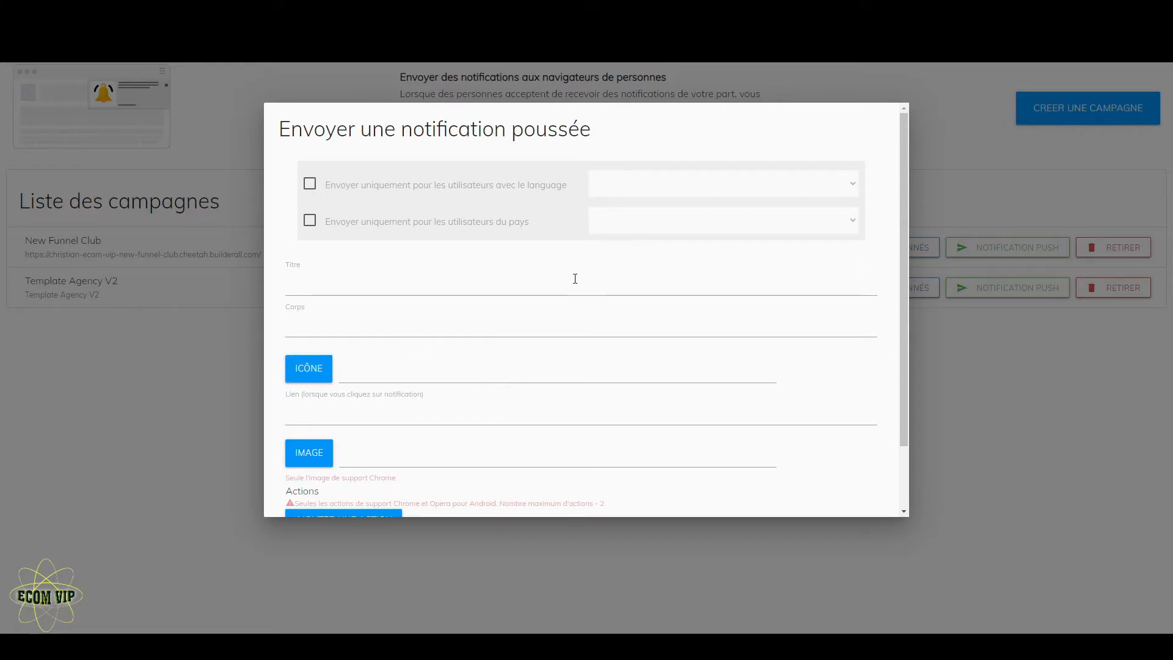
- Fill in the push notification with the title "promo" and the body "bla bla bla"
click(448, 290)
text(promo)
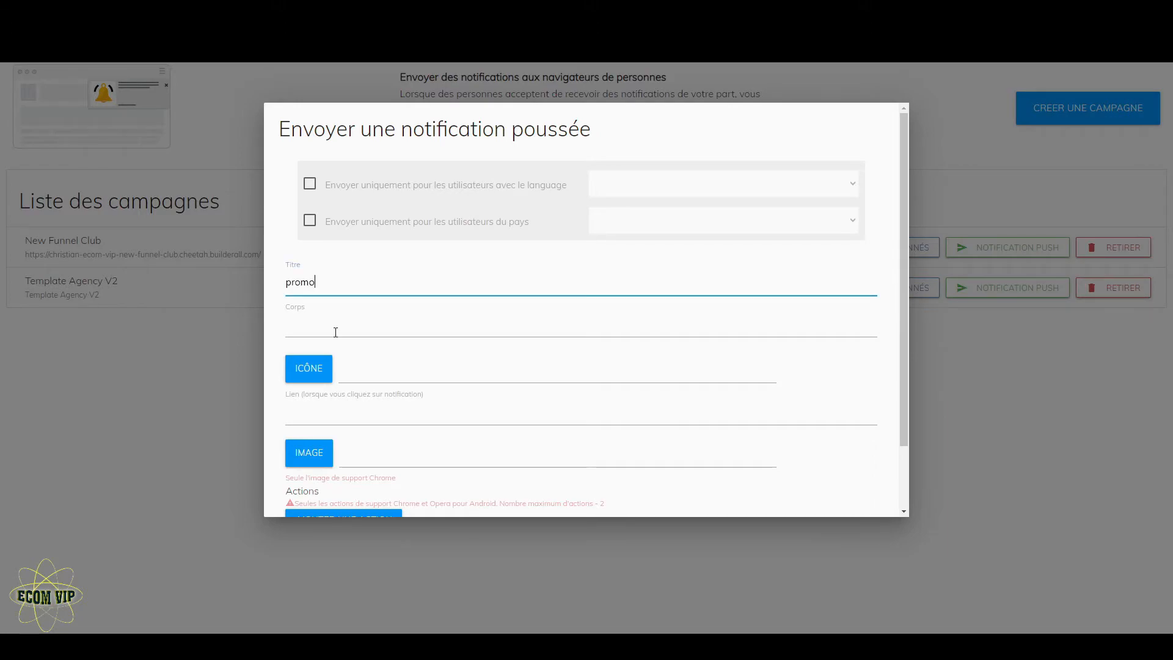
click(335, 332)
text(bla bla bla)
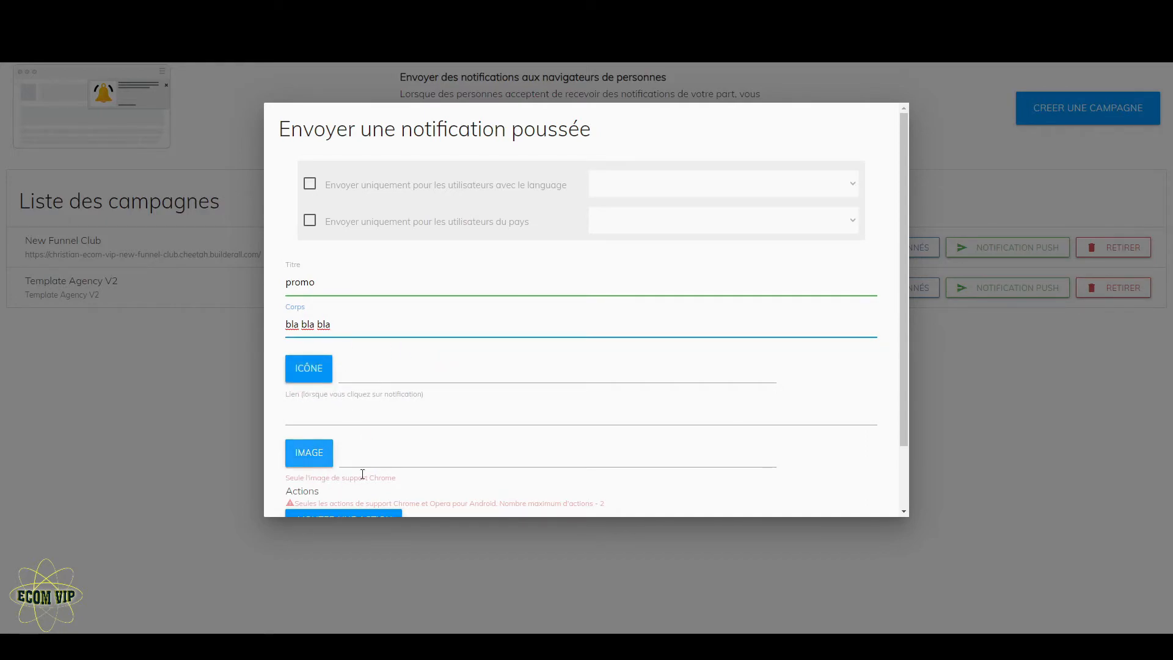
- Add an action with empty title and link fields to the push notification
scroll(409, 401, down, 2)
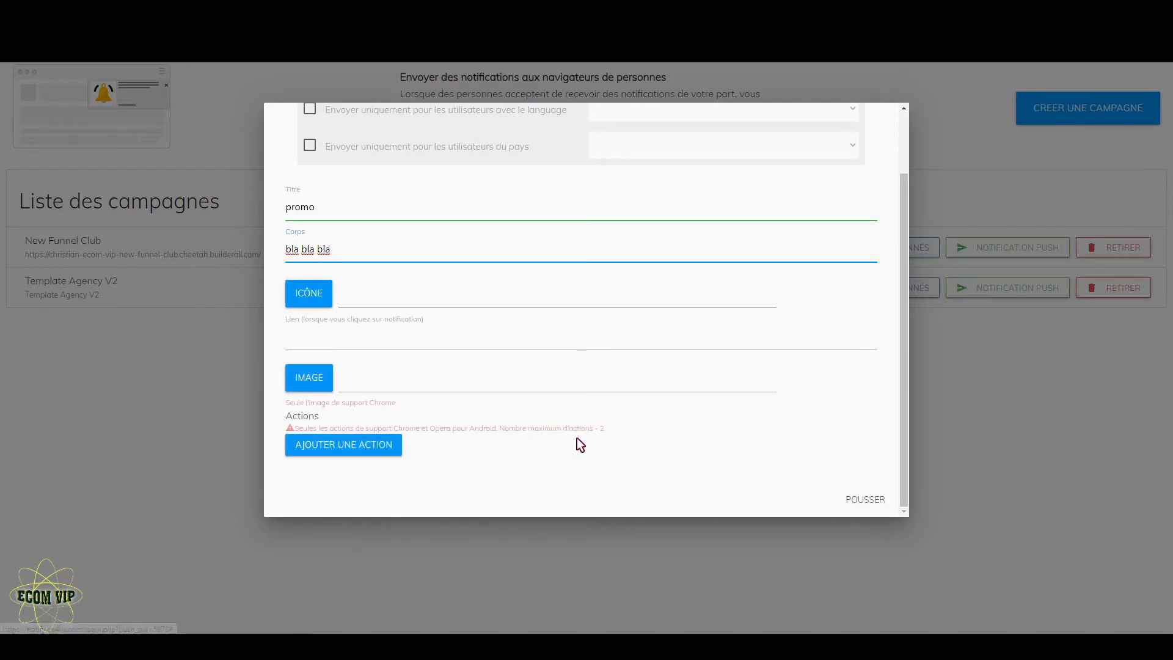
click(334, 452)
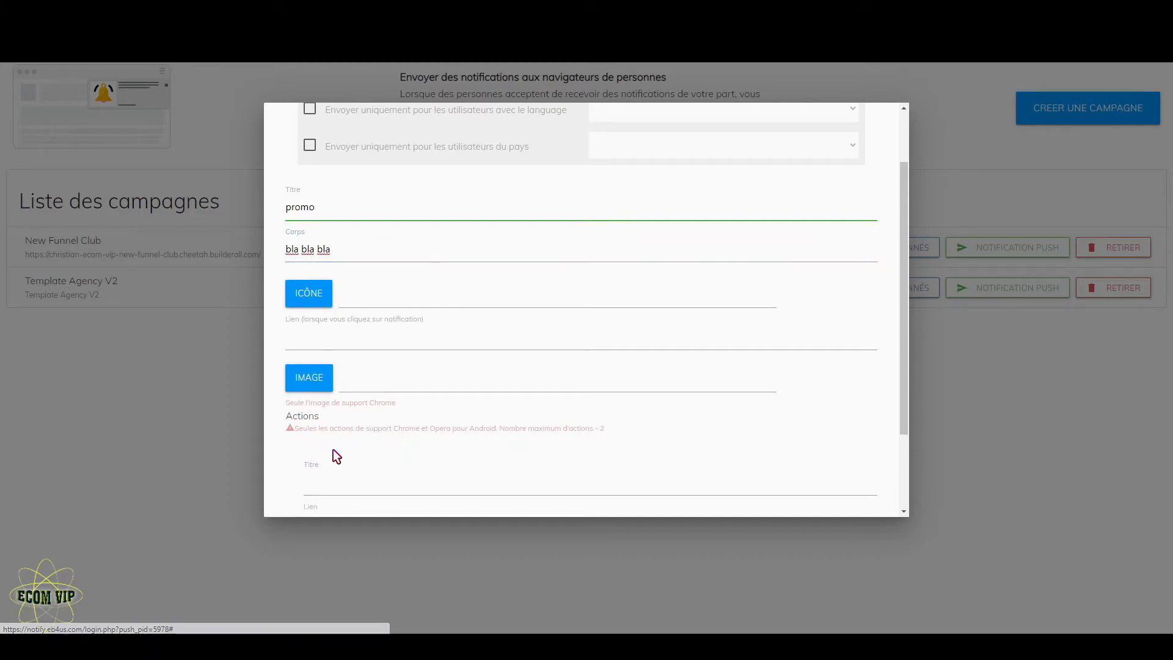
scroll(400, 447, down, 2)
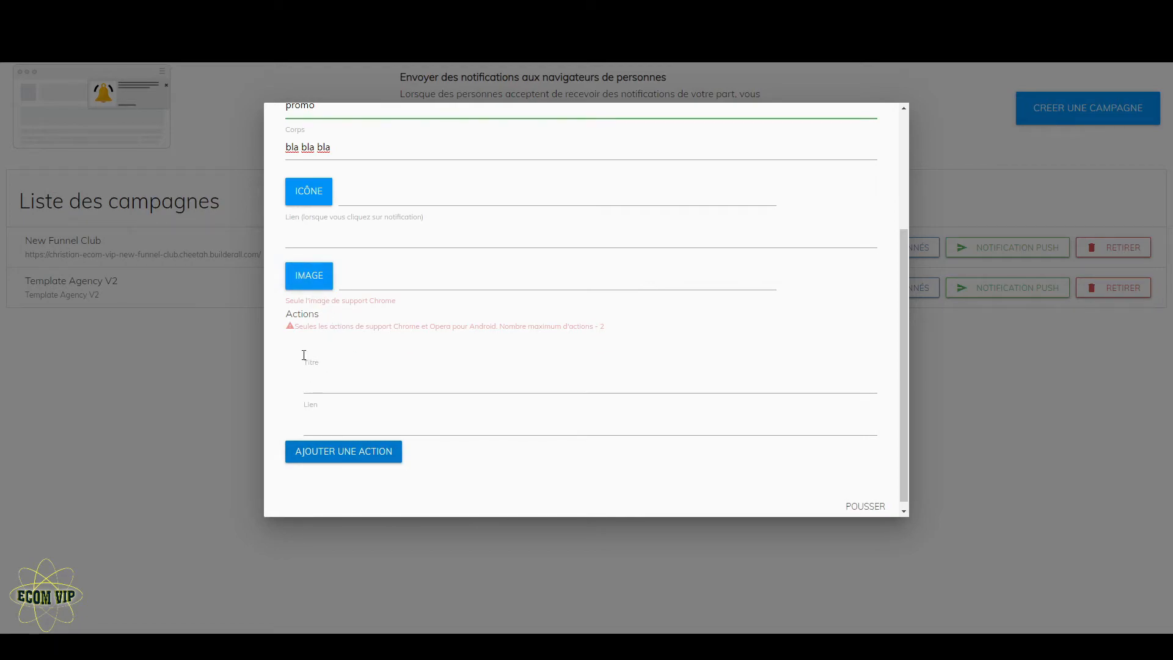
scroll(743, 441, up, 3)
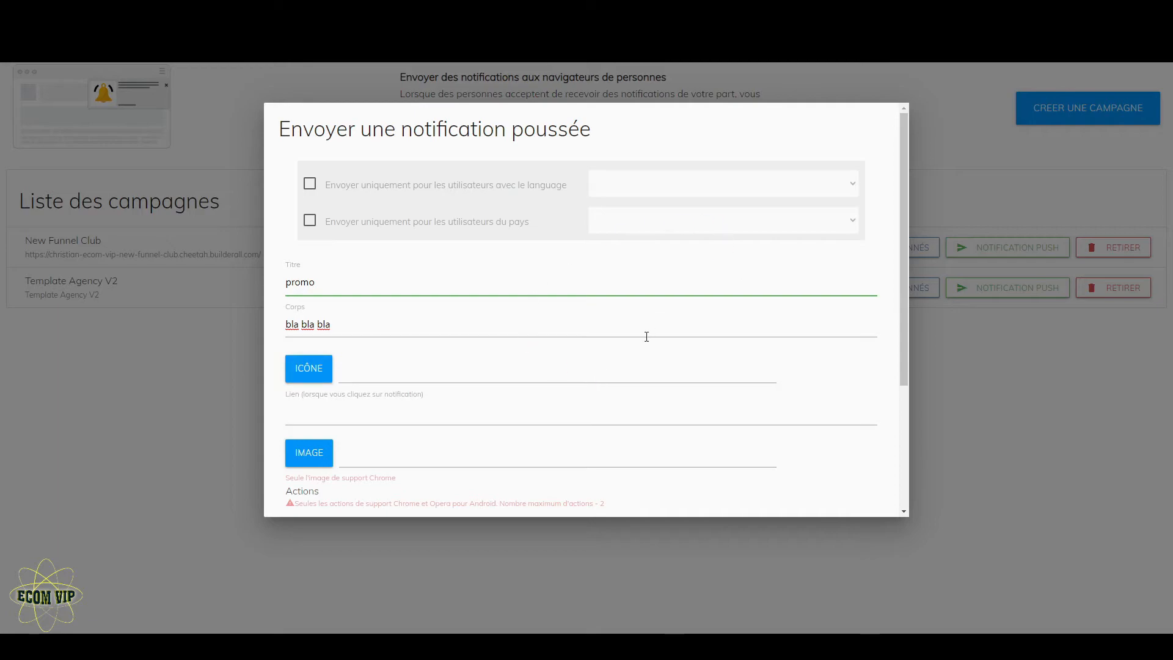
- Send the push notification and keep "Ne pas bloquer" in the received notification's settings
scroll(647, 336, down, 3)
click(870, 505)
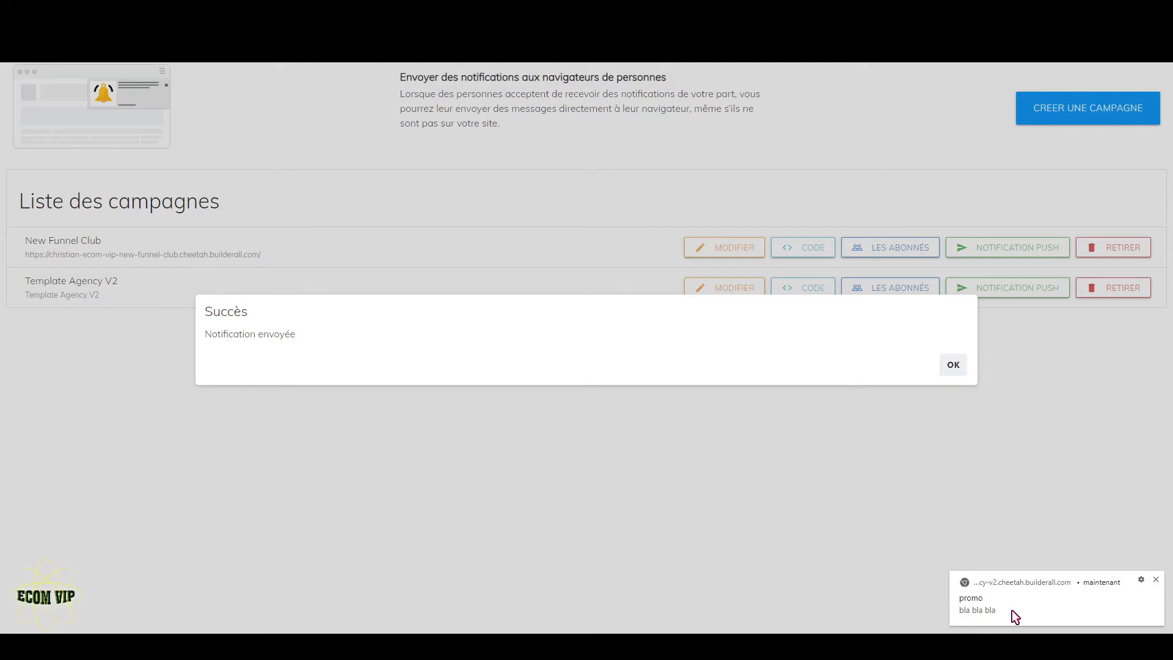
click(1140, 581)
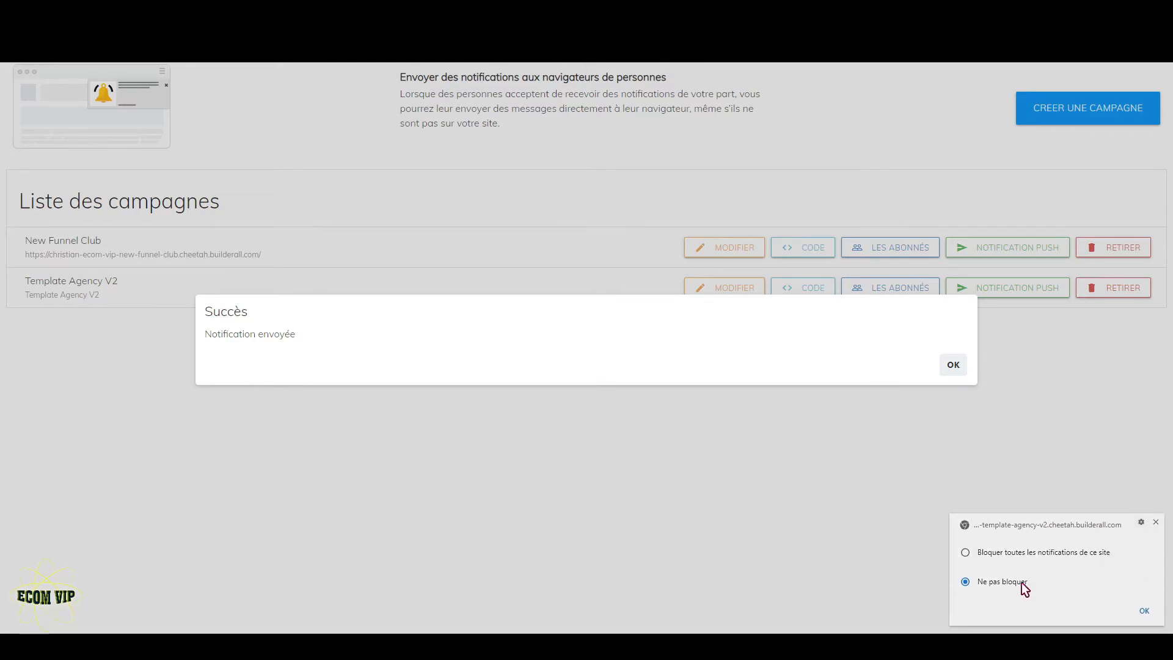
click(1146, 611)
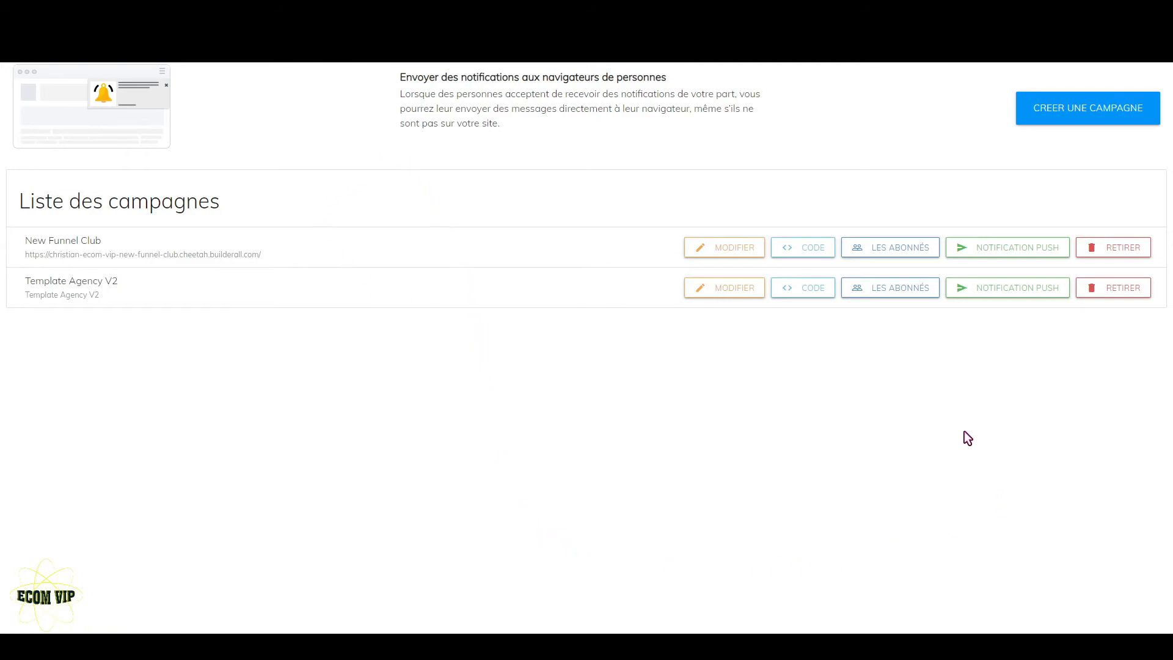
- Copy the integration script of the Template Agency V2 campaign and close the code window
click(789, 298)
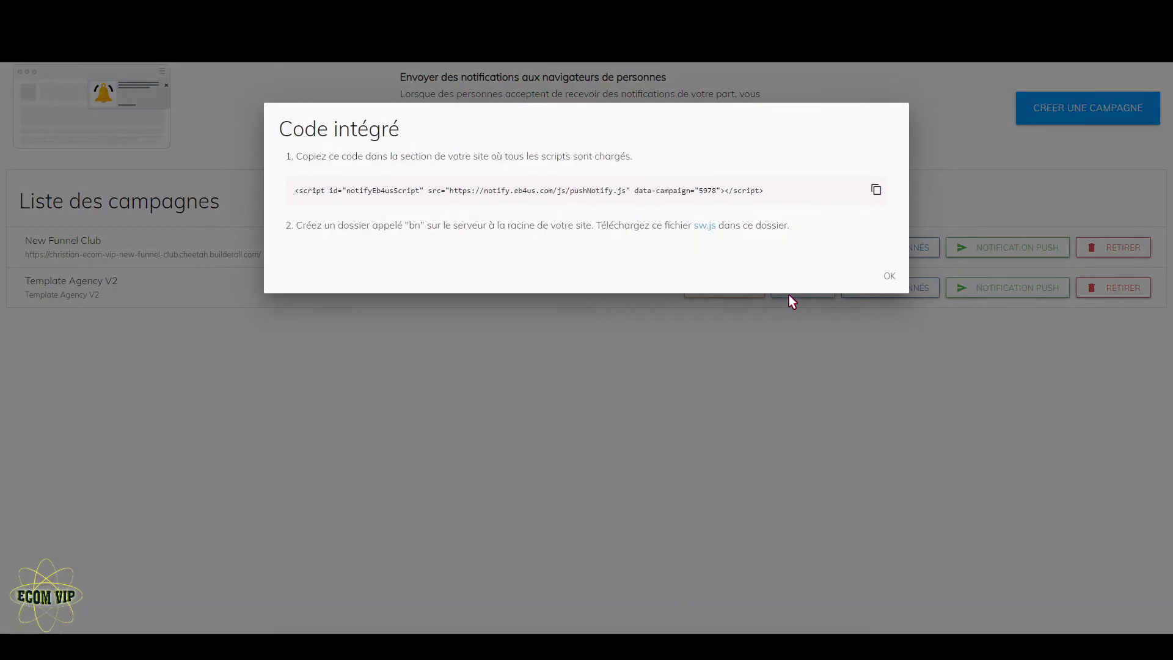
click(877, 190)
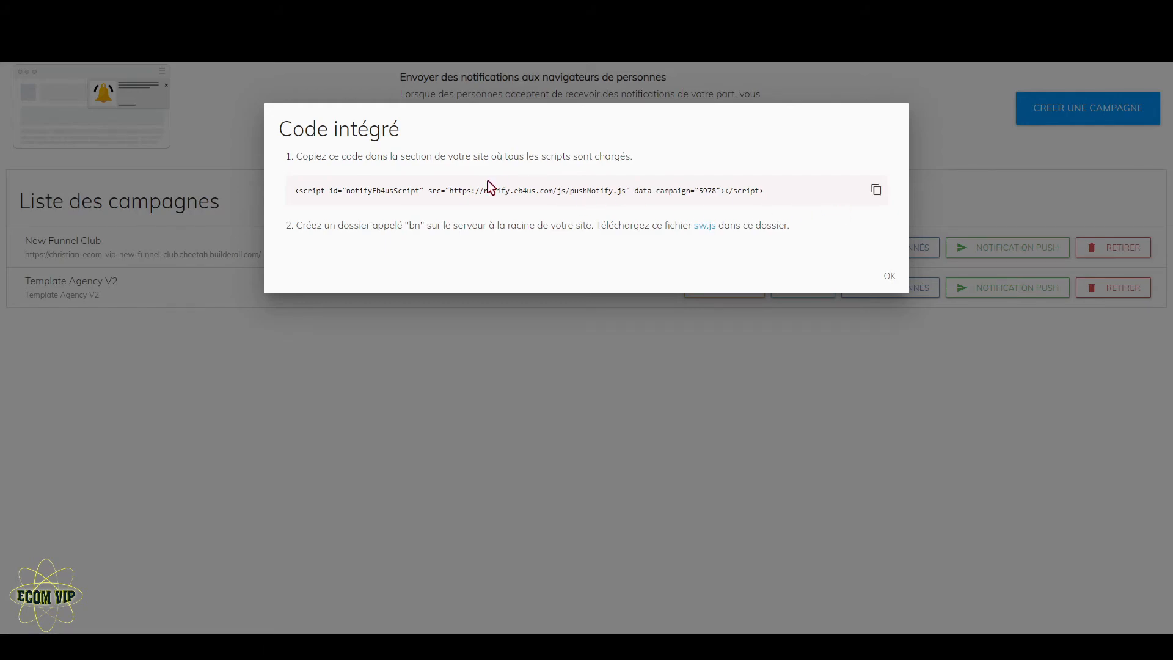
click(885, 277)
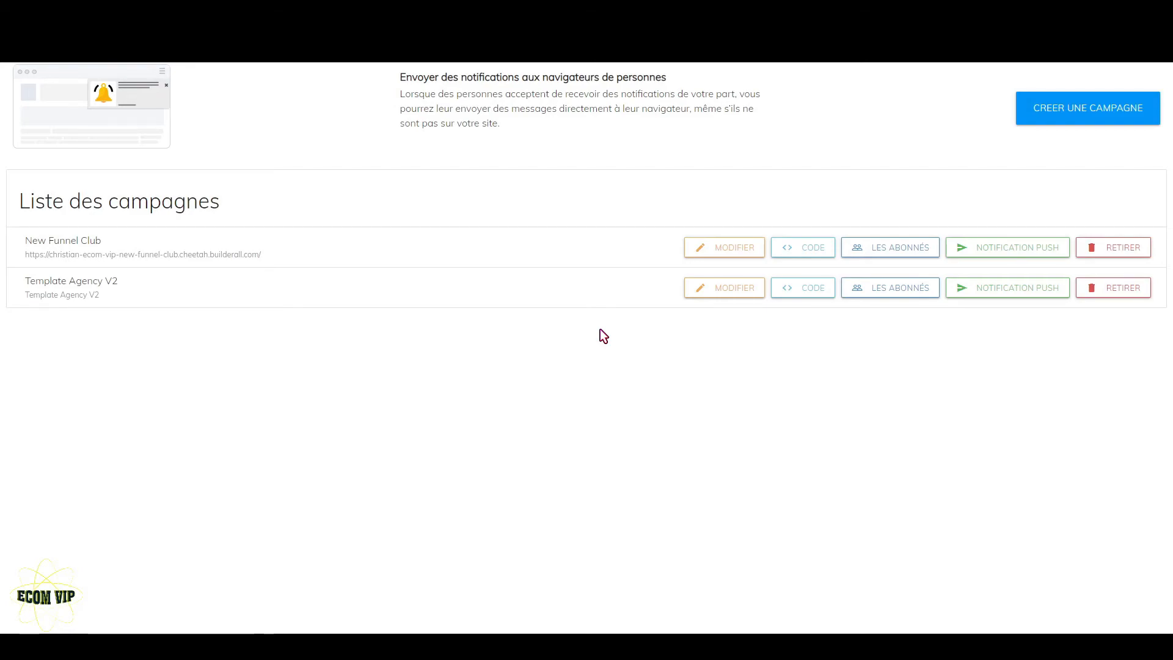
- Examine the Template Agency V2 campaign's subscribers by total, country and language
click(893, 295)
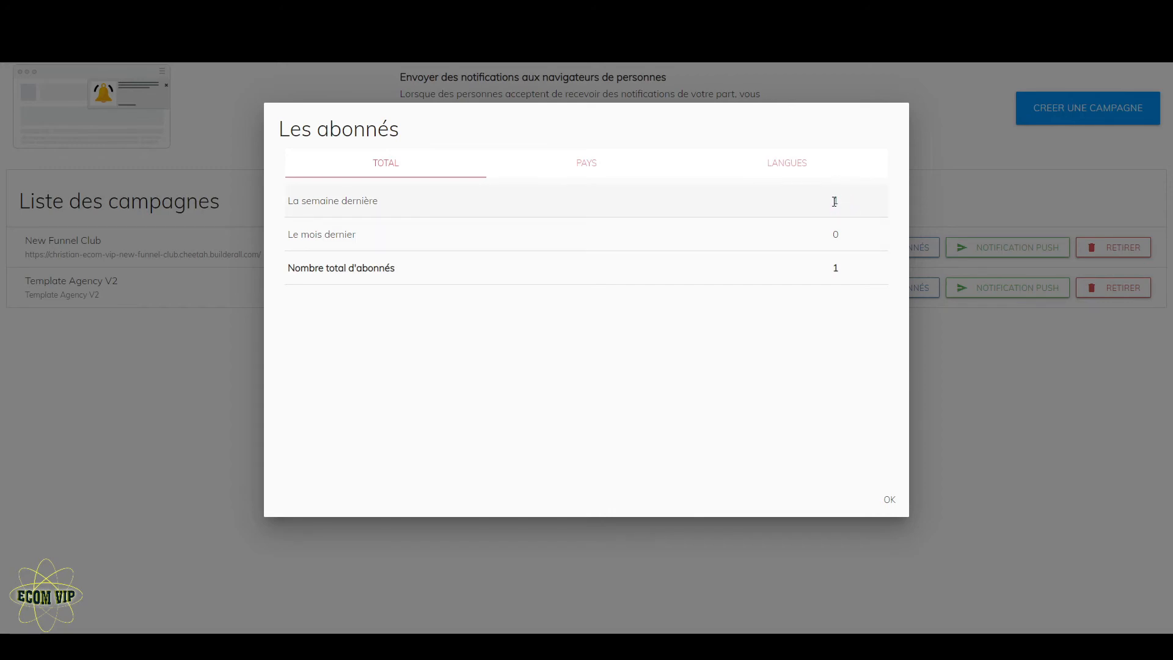
click(609, 166)
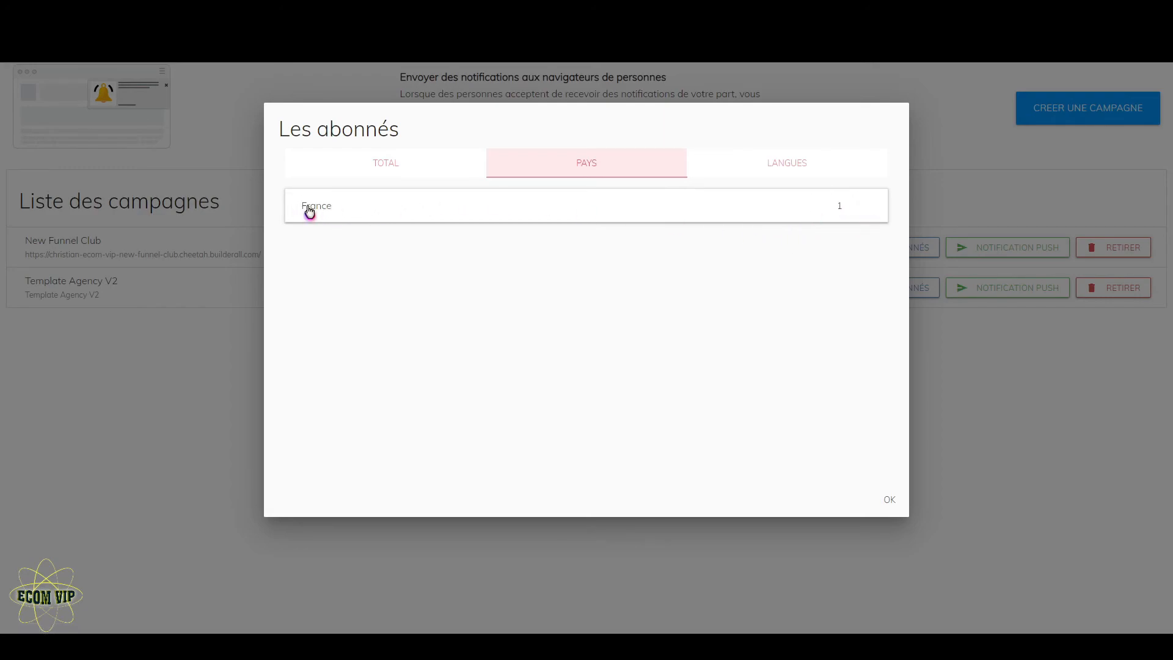
click(803, 163)
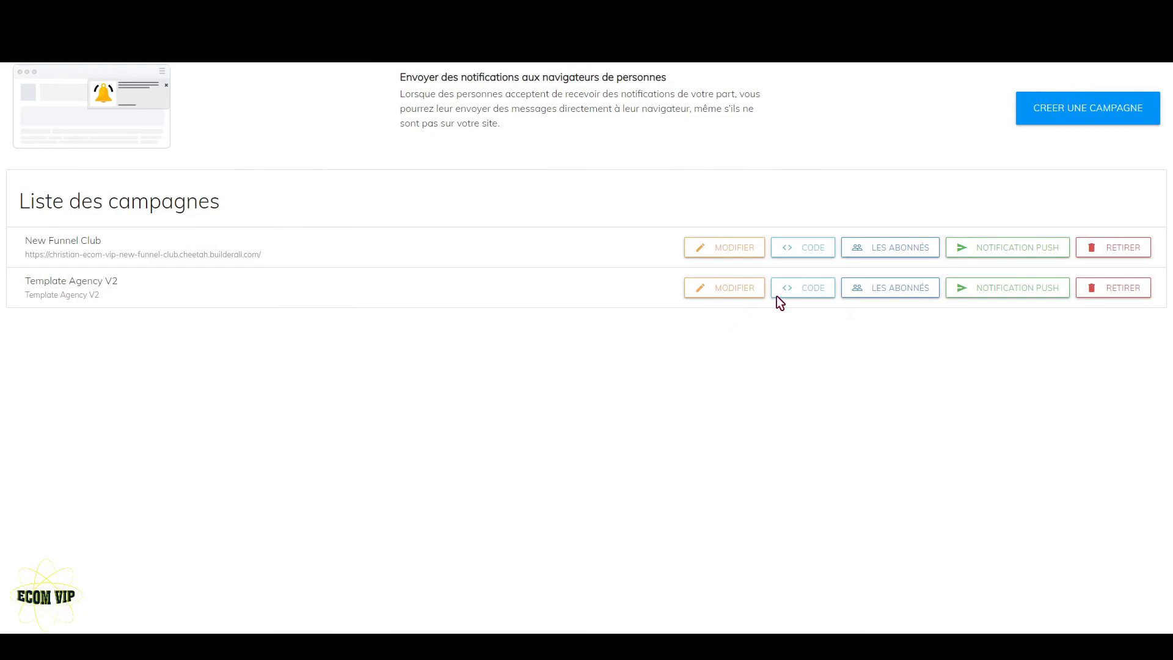
- Send another Template Agency V2 push notification titled "promo desfsdfsdf" with the body "bla bla blasdf df sd"
click(1009, 287)
scroll(378, 262, up, 3)
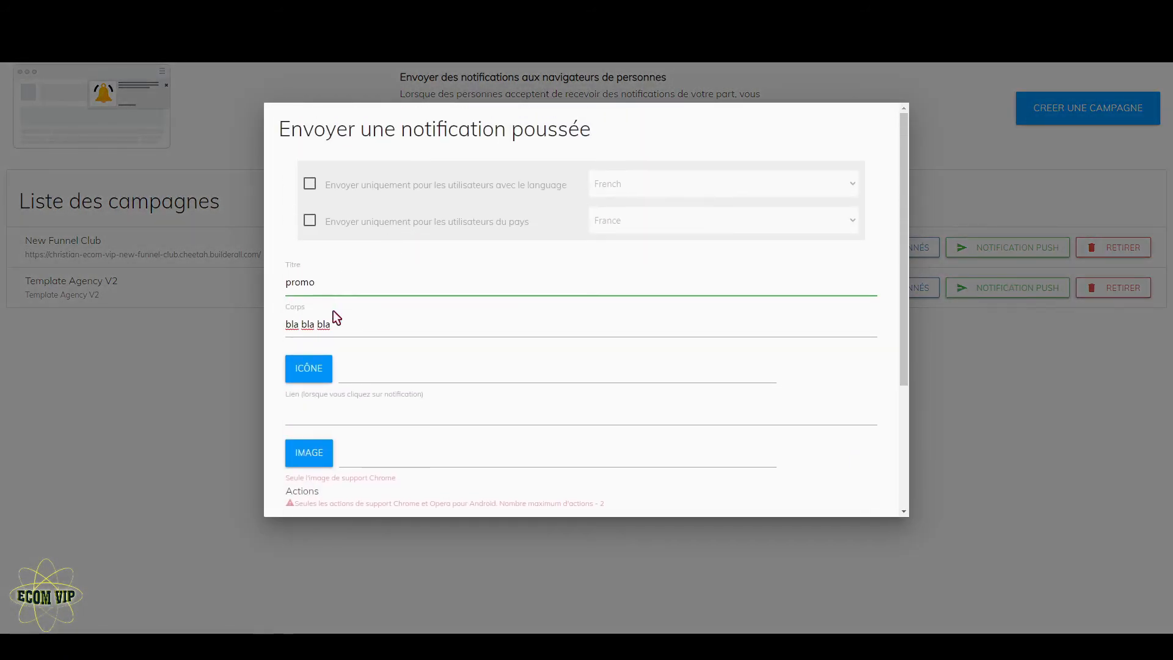
text(desfsdfsdf)
click(405, 336)
text(sdf df sd)
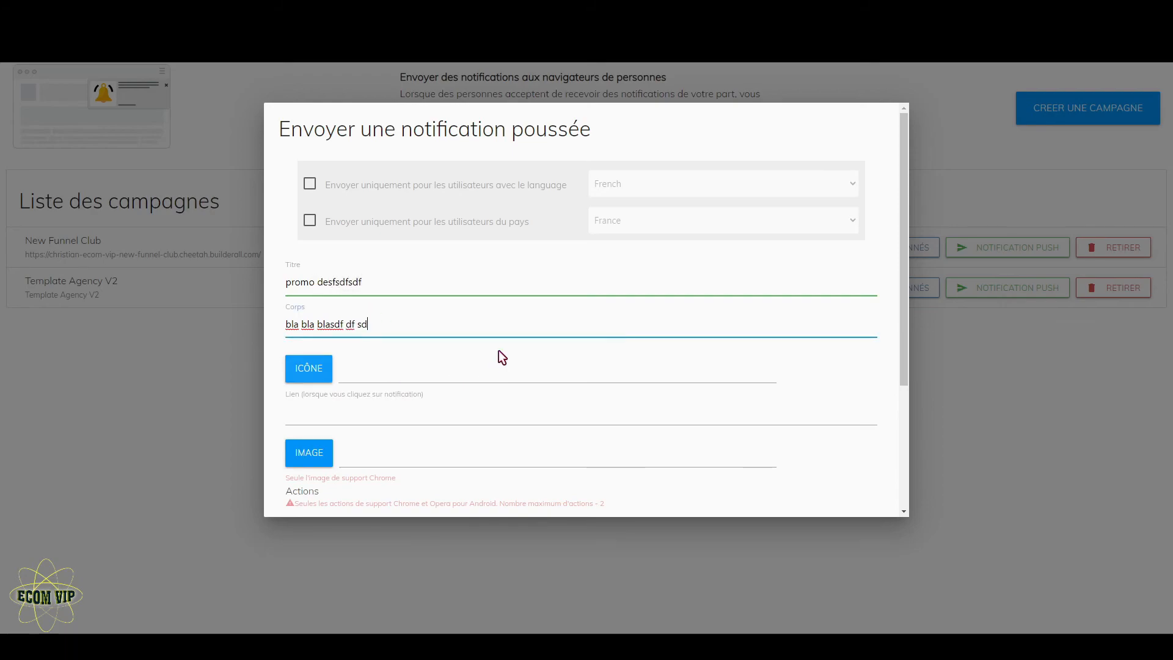
scroll(499, 350, down, 3)
click(864, 500)
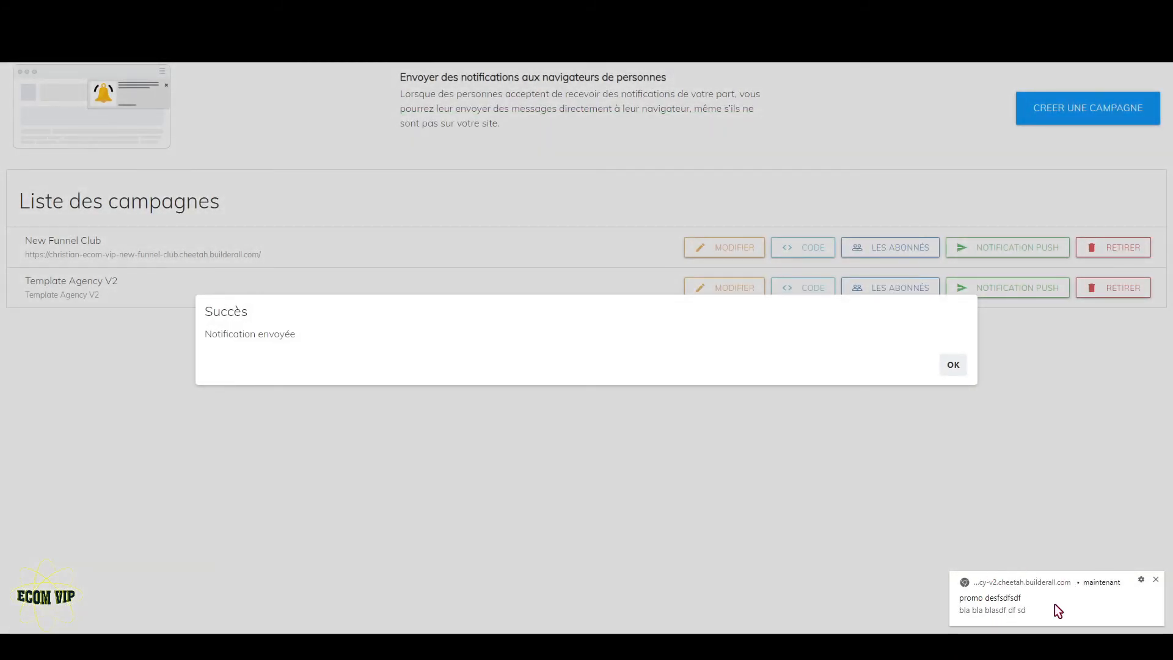
click(961, 372)
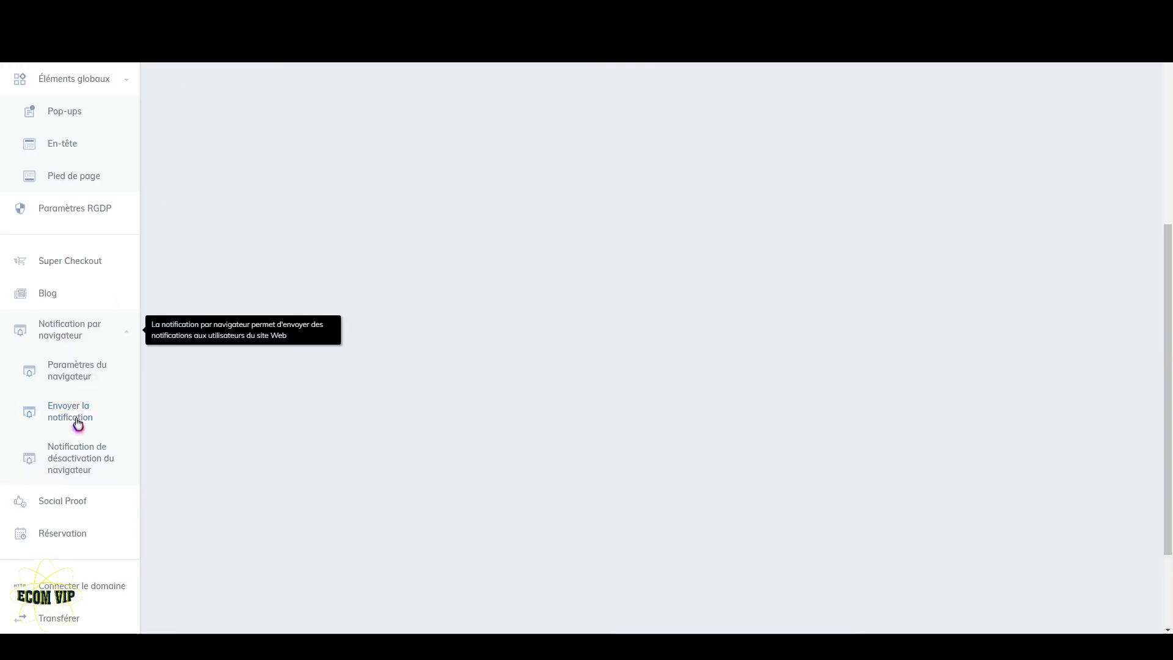
- Return to the Template Agency V2 site management page and its option for sending browser notifications
click(82, 410)
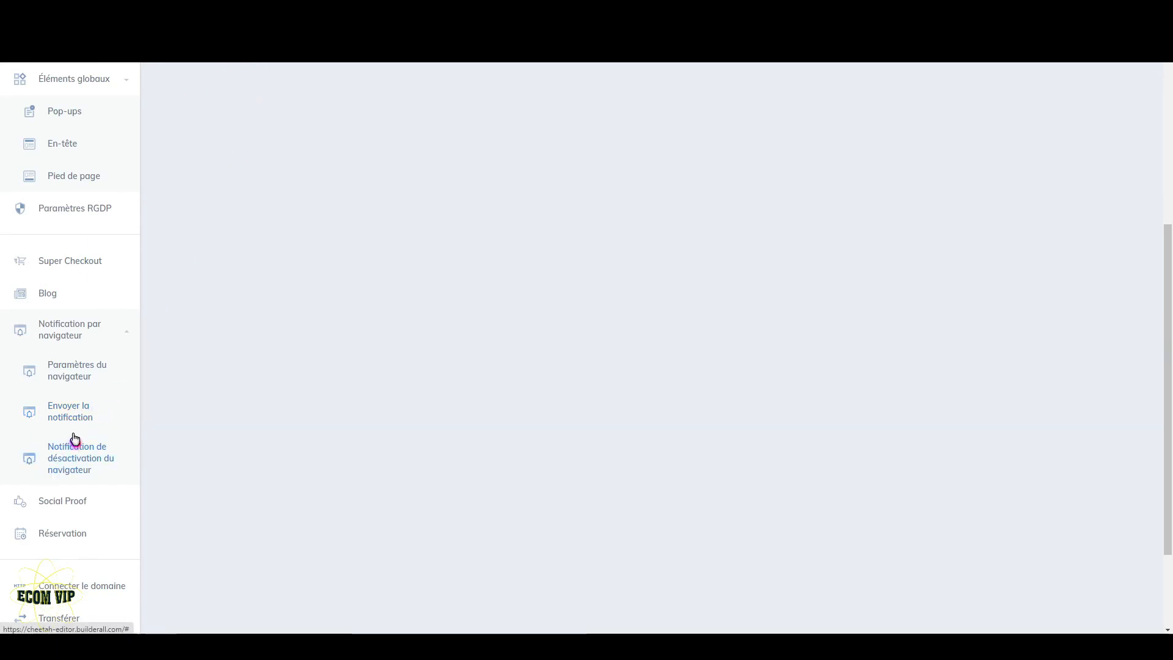